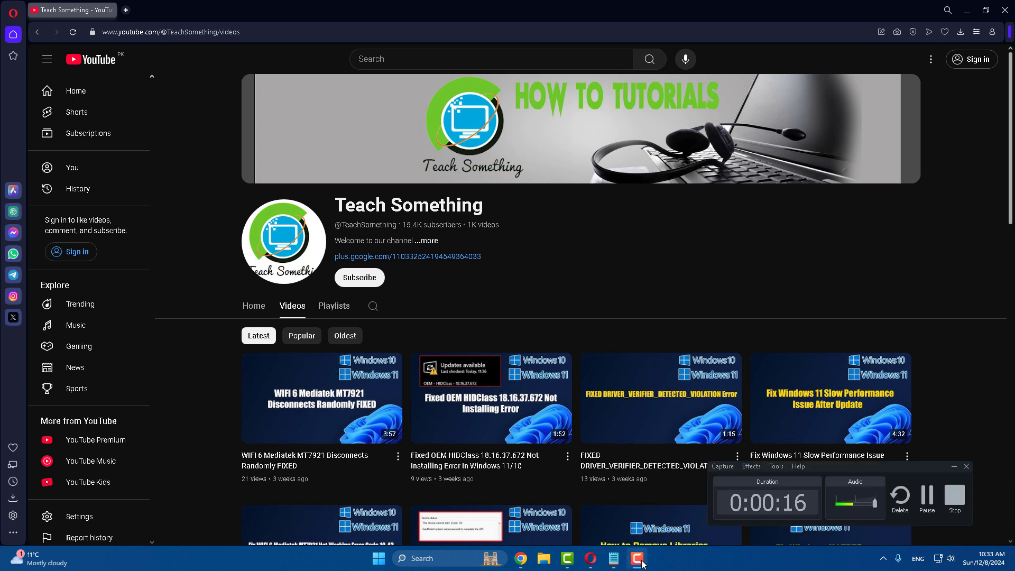
pyautogui.click(992, 478)
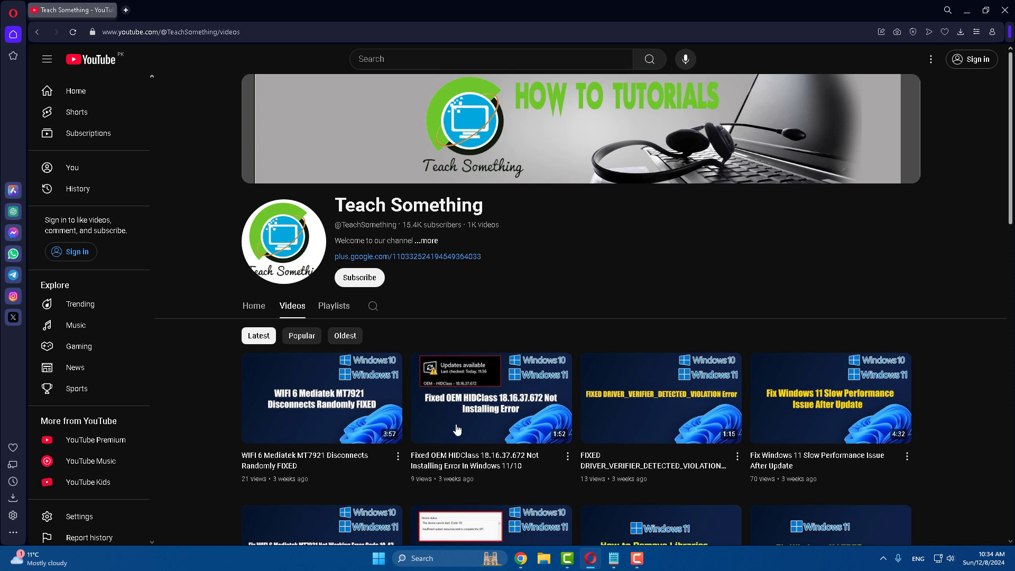
# Step: Open Device Manager and expand the Display adapters category
pyautogui.rightClick(380, 560)
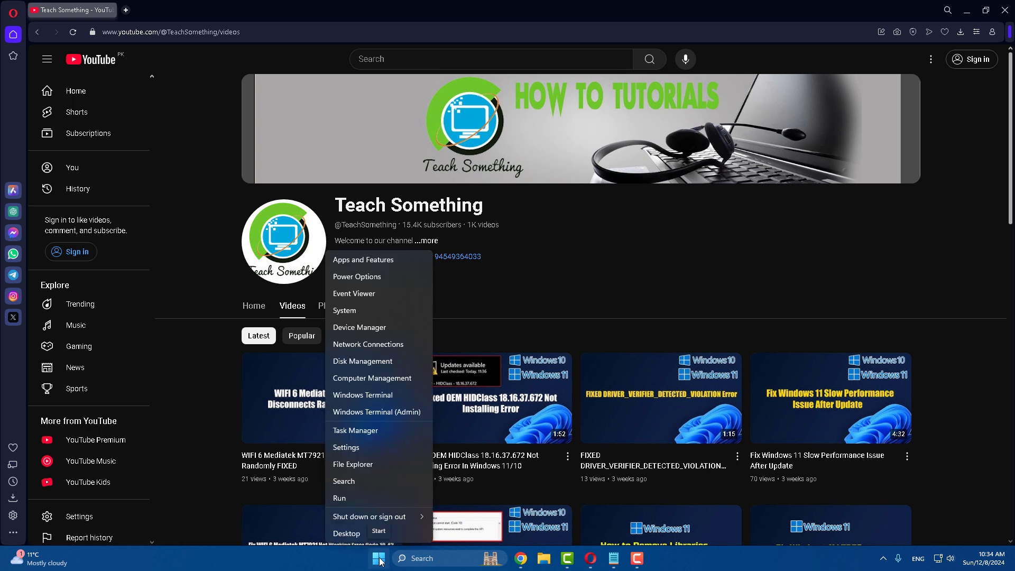
pyautogui.click(368, 329)
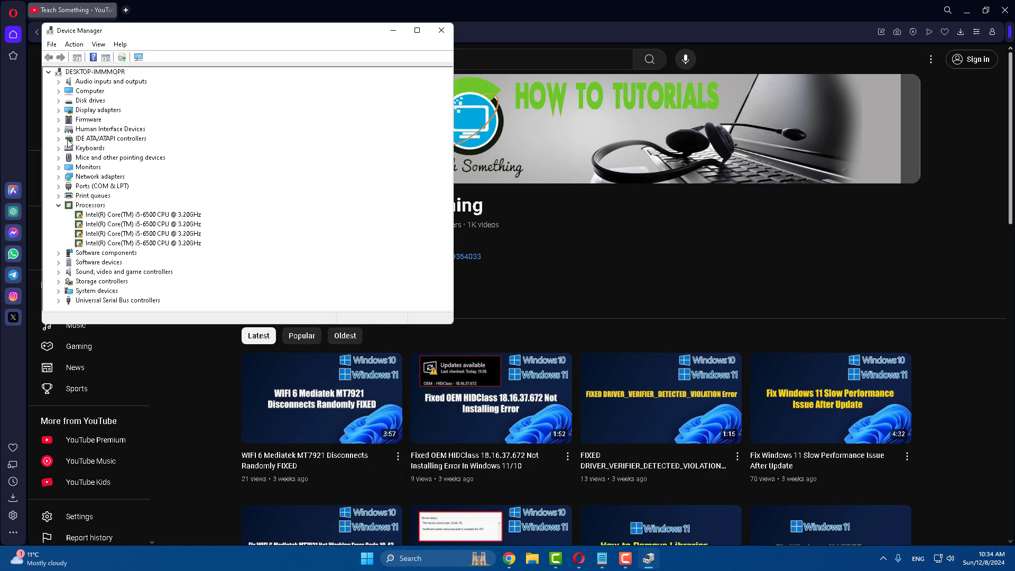
pyautogui.click(58, 111)
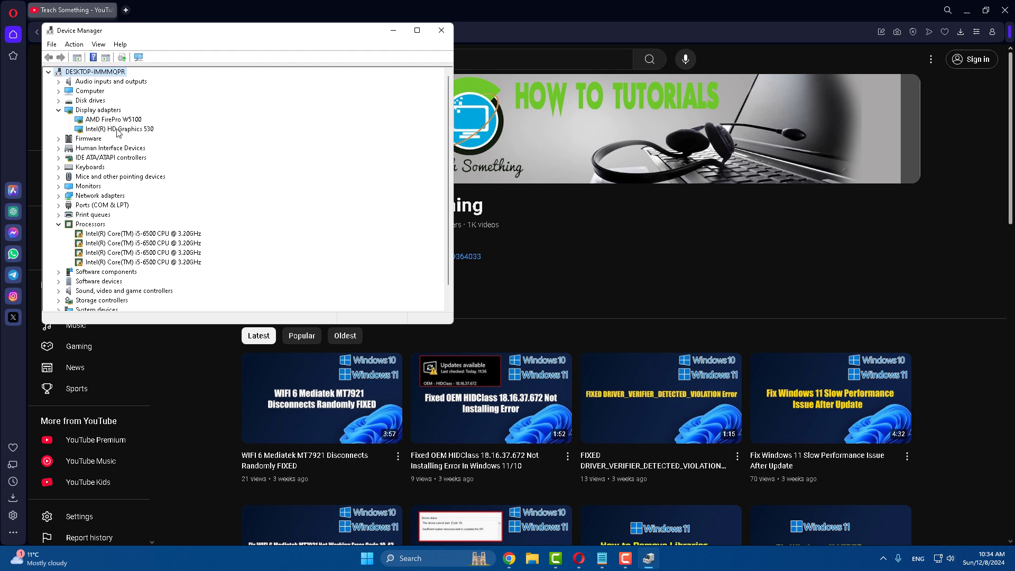
# Step: Run an automatic driver search for the Intel(R) HD Graphics 530 adapter, and close Device Manager
pyautogui.click(117, 129)
pyautogui.rightClick(146, 133)
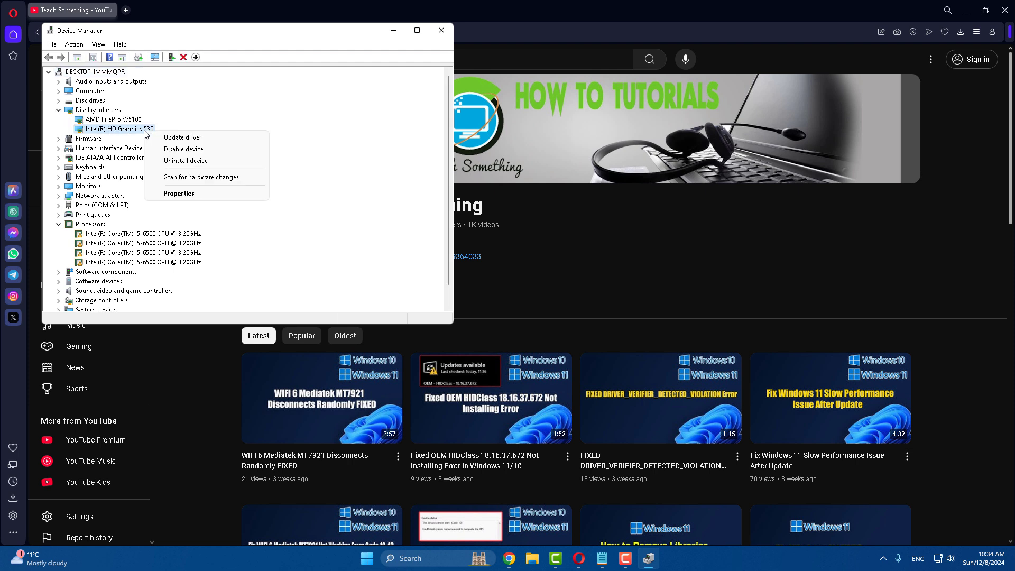
pyautogui.click(183, 138)
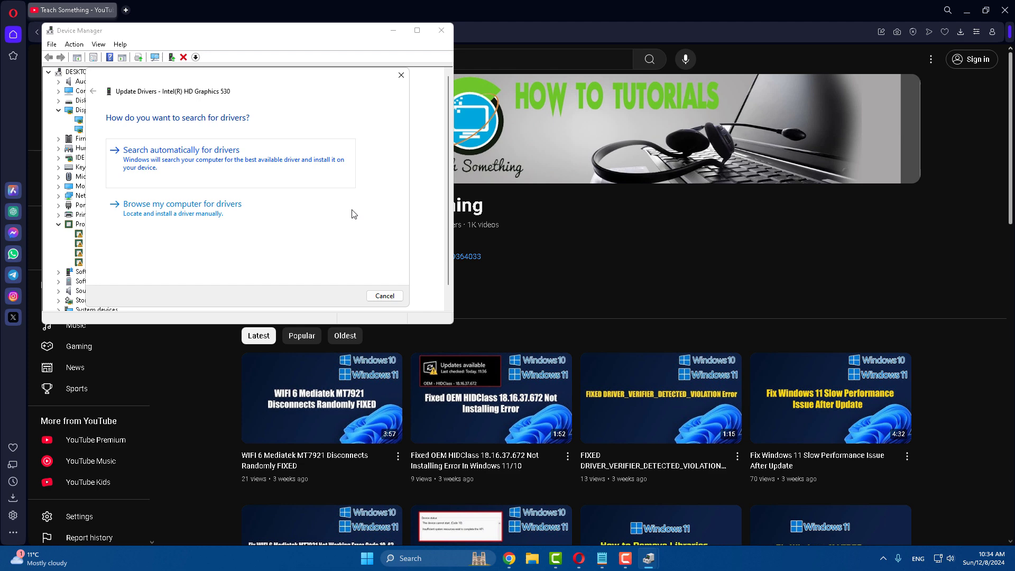
pyautogui.click(201, 159)
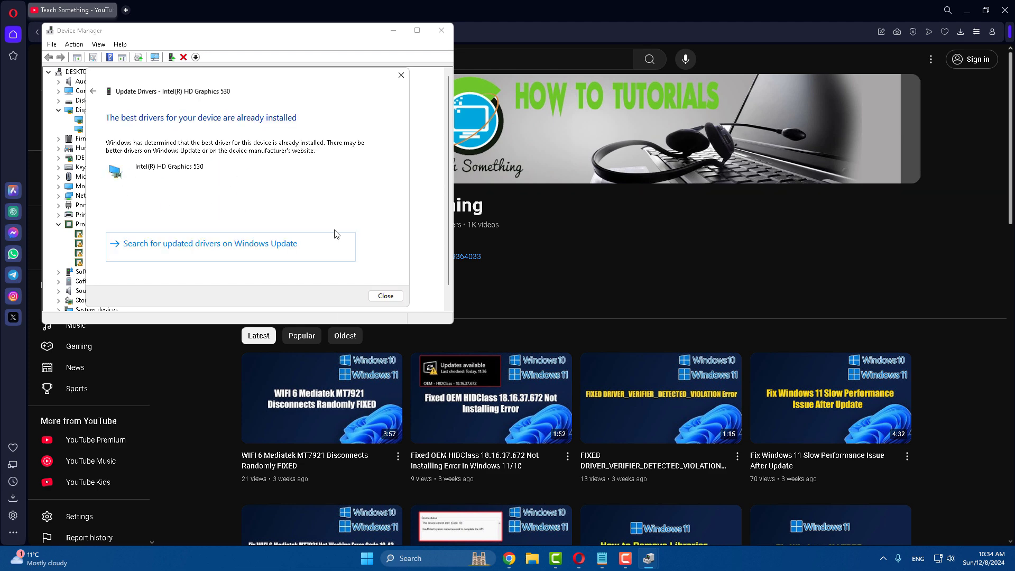
pyautogui.click(394, 297)
pyautogui.click(440, 30)
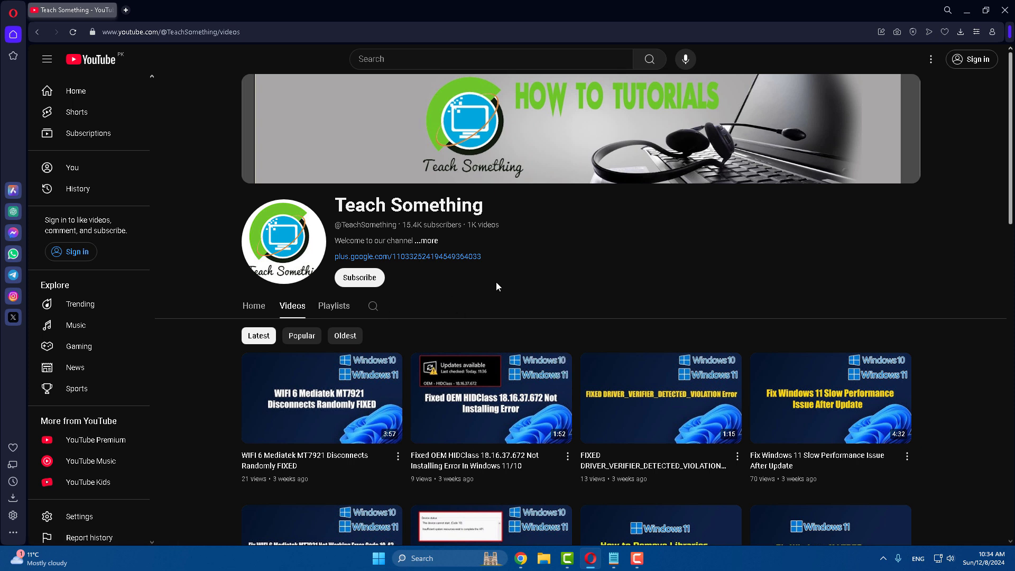
# Step: Reopen Device Manager and bring up the list of drivers available on the computer for the Intel(R) HD Graphics 530 adapter
pyautogui.rightClick(379, 559)
pyautogui.click(367, 332)
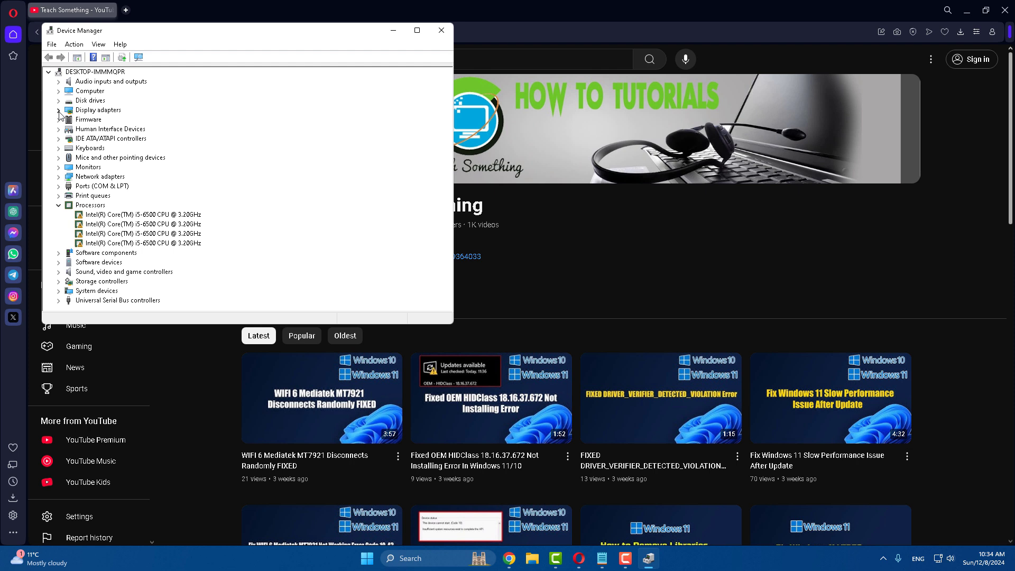
pyautogui.click(118, 130)
pyautogui.rightClick(127, 130)
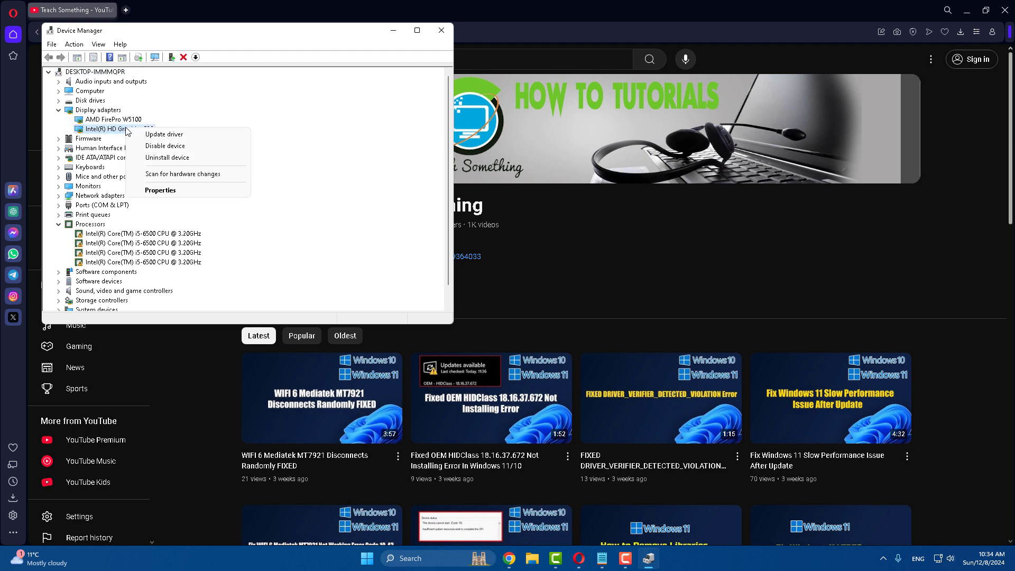
pyautogui.click(153, 136)
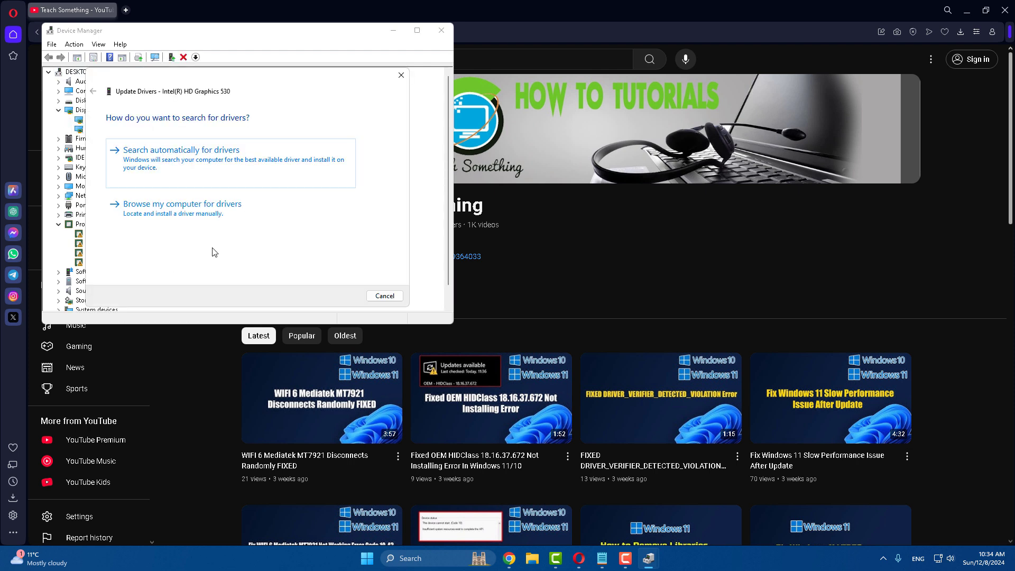
pyautogui.click(182, 211)
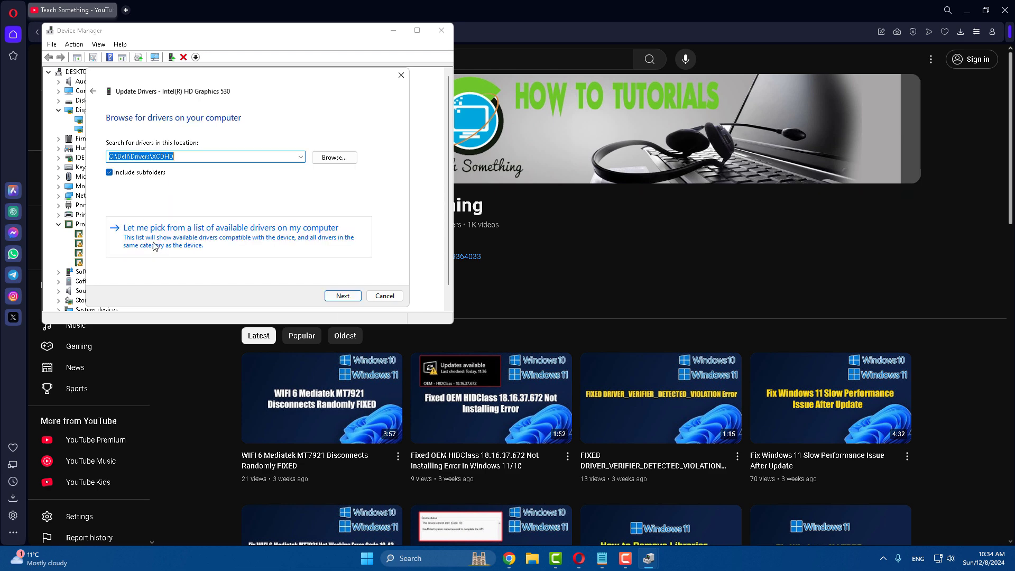
pyautogui.click(319, 238)
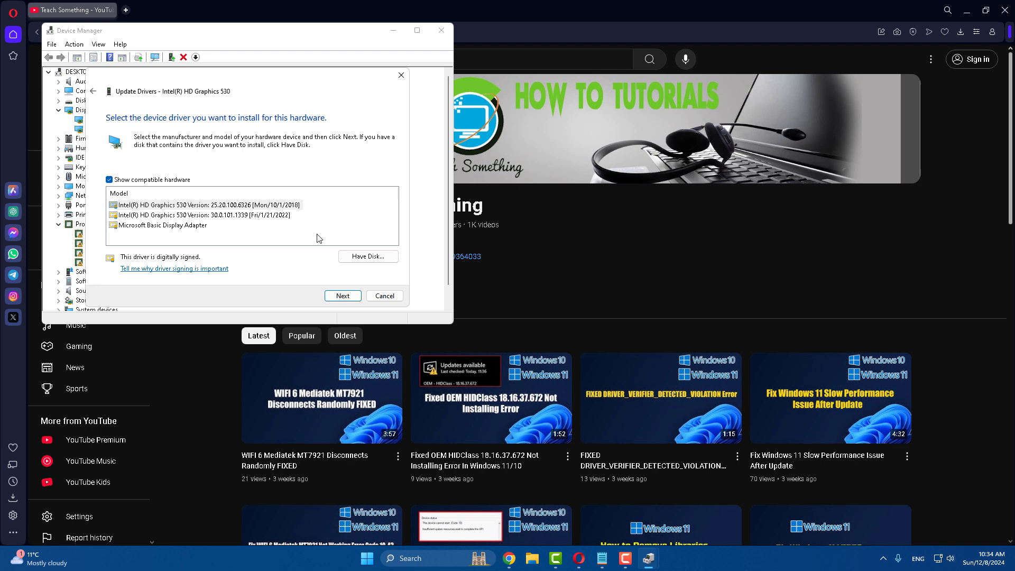
# Step: Install the Intel(R) HD Graphics 530 driver version 25.20.100.6326 dated 10/1/2018, and close Device Manager
pyautogui.click(173, 206)
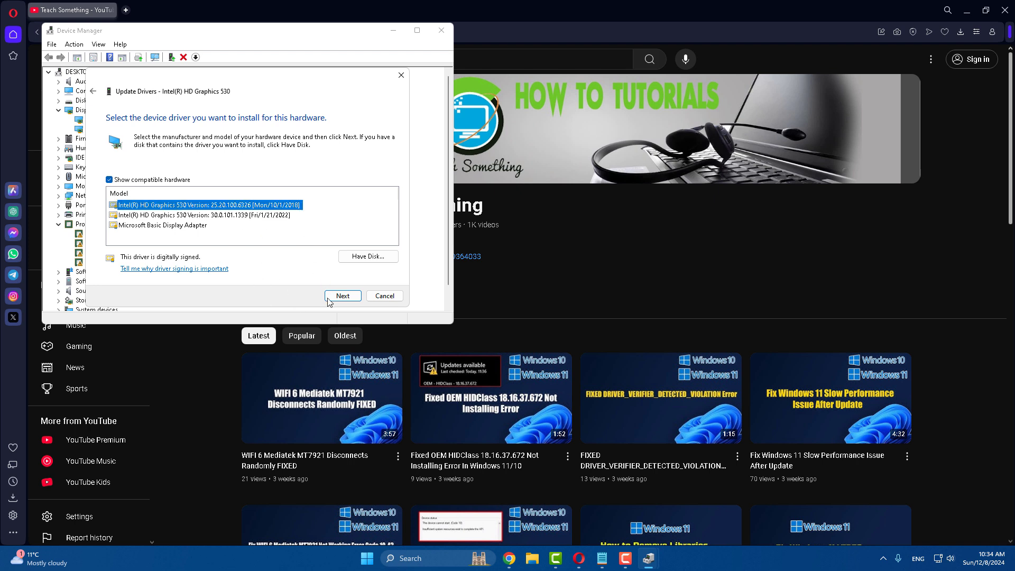
pyautogui.click(357, 297)
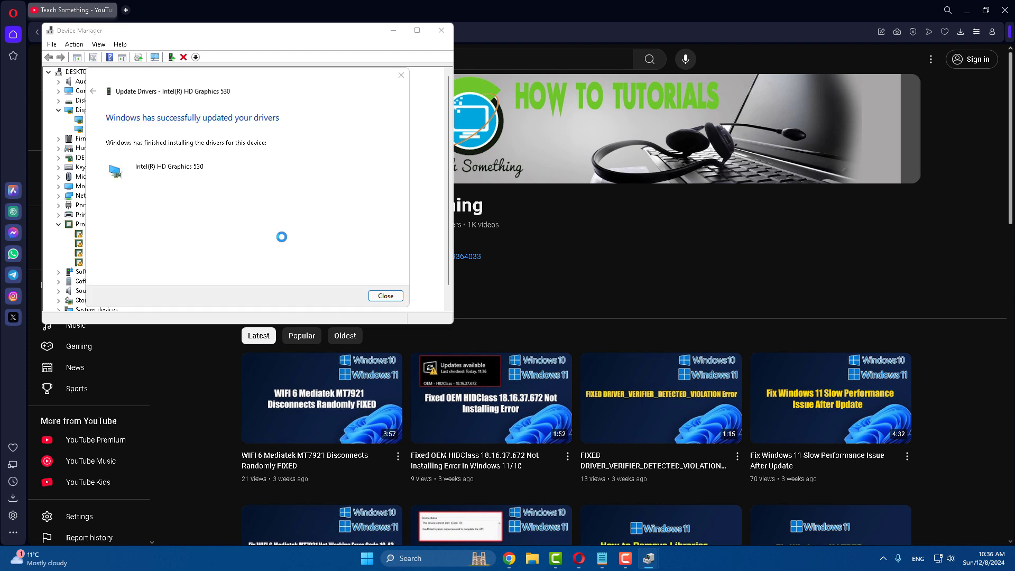
pyautogui.click(386, 295)
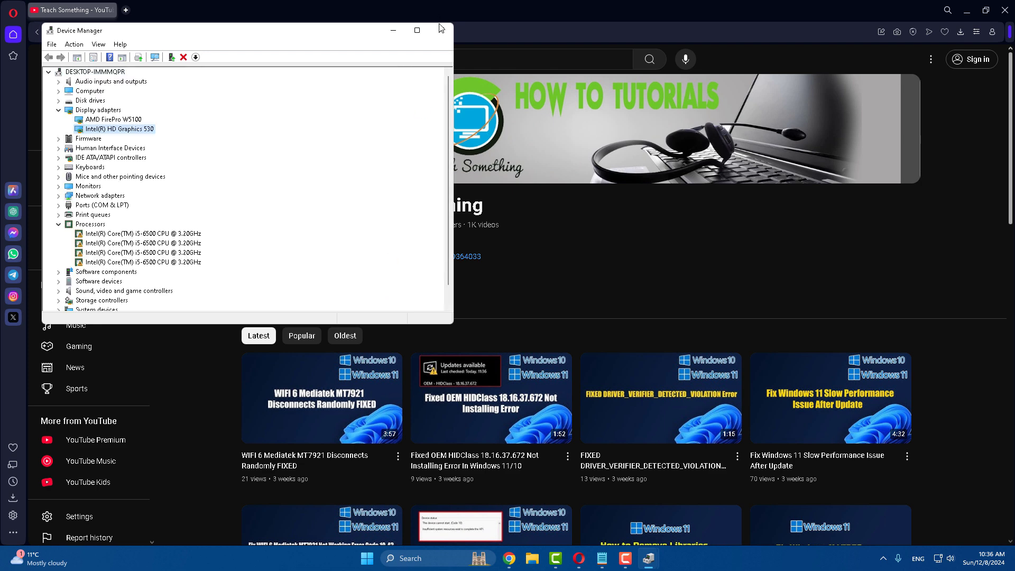
pyautogui.click(442, 30)
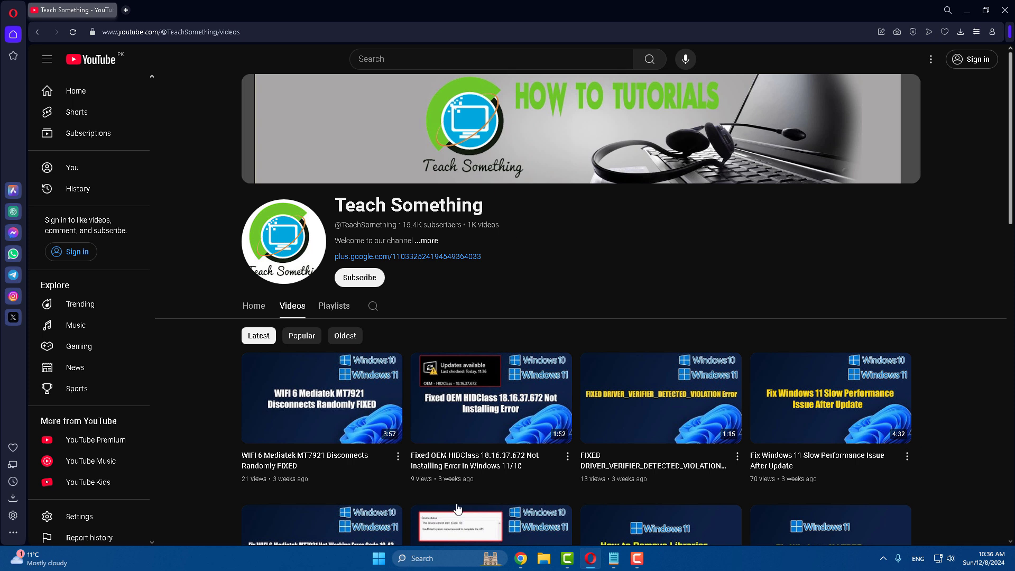
# Step: Reopen Device Manager and show the driver properties of the Intel(R) HD Graphics 530 display adapter
pyautogui.rightClick(381, 561)
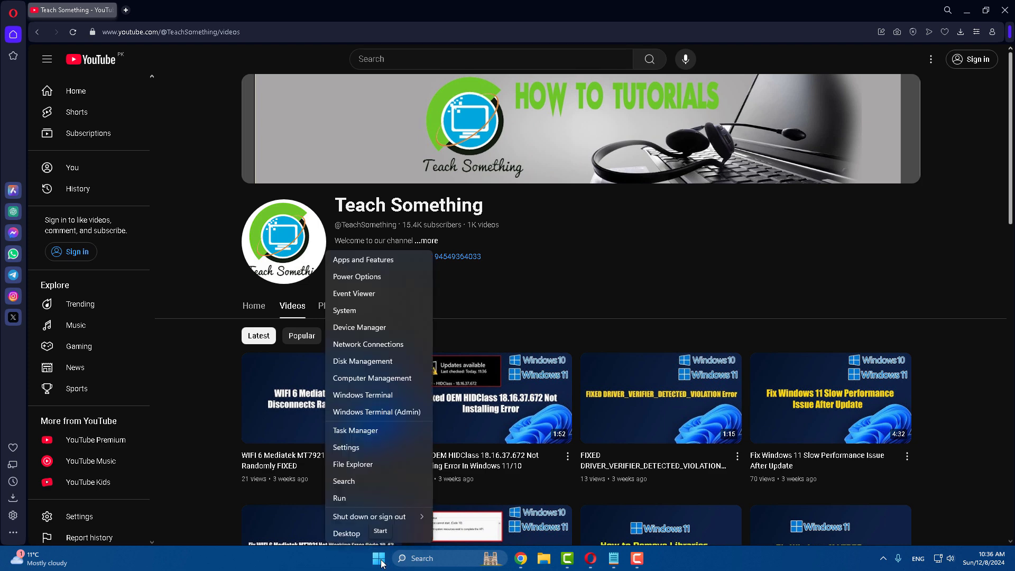
pyautogui.click(363, 327)
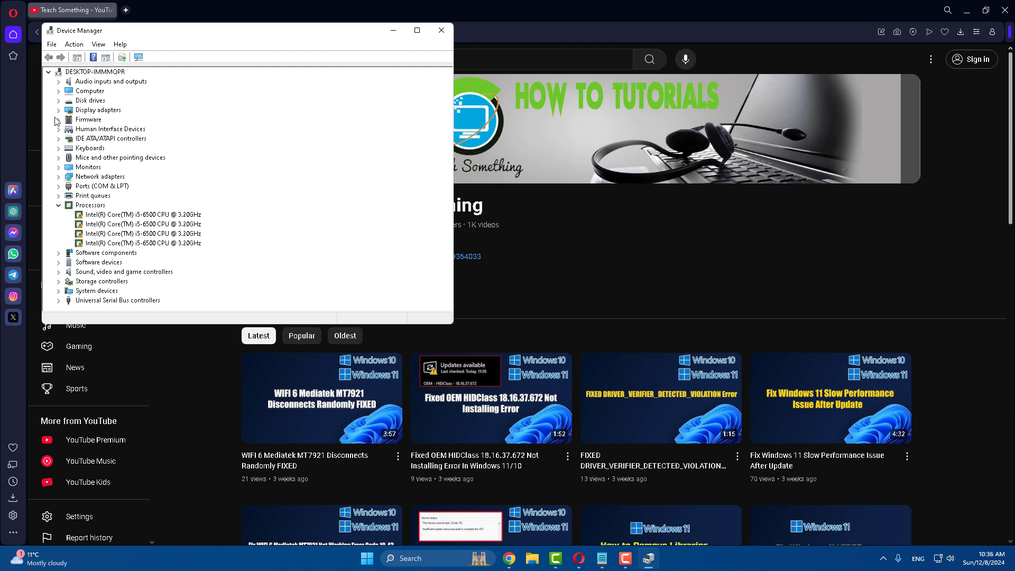
pyautogui.click(59, 110)
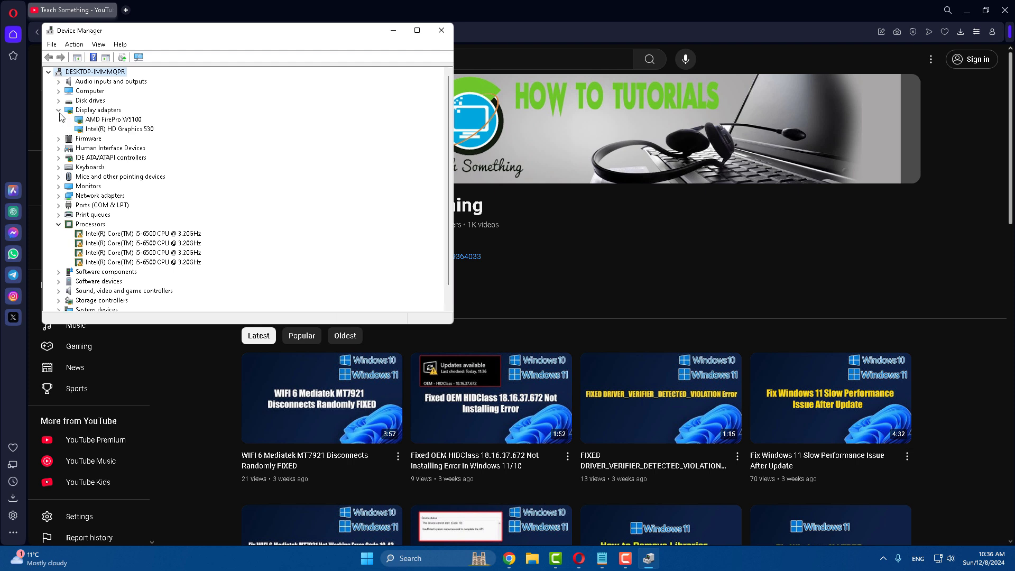
pyautogui.click(126, 130)
pyautogui.rightClick(126, 131)
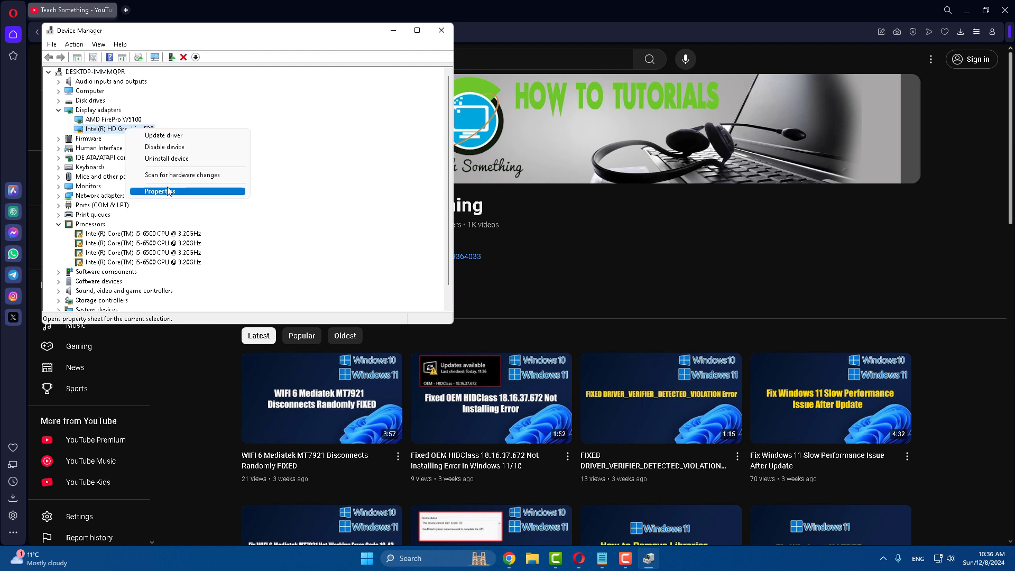
pyautogui.click(212, 192)
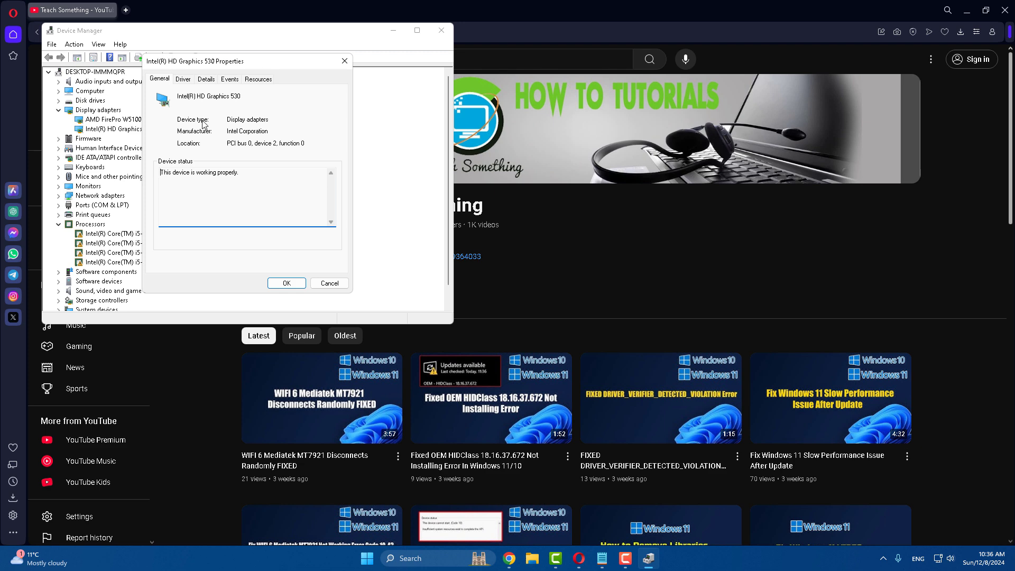
pyautogui.click(183, 79)
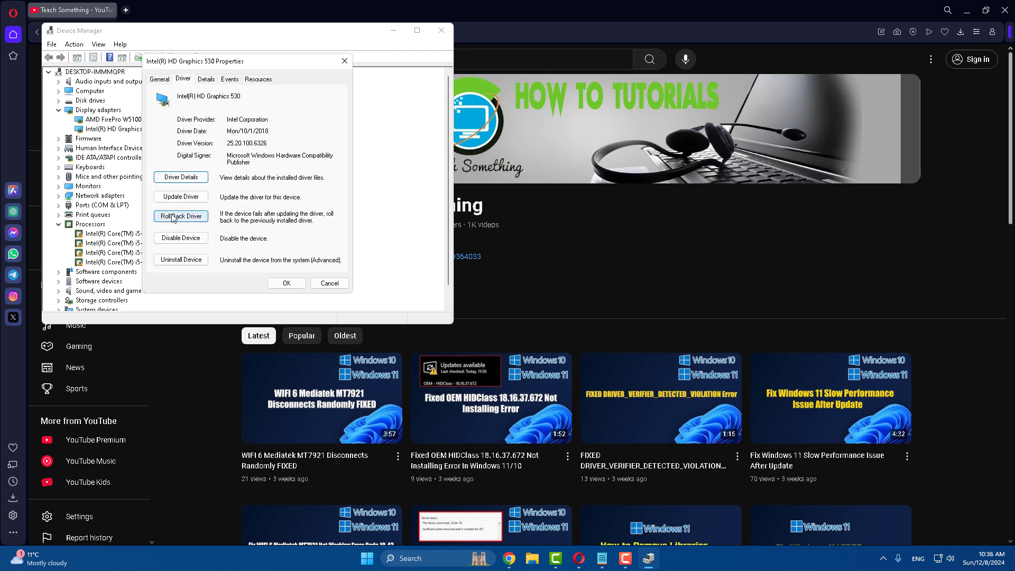
# Step: Roll back the Intel(R) HD Graphics 530 driver with the reason "My apps don't work with this driver", and close Device Manager
pyautogui.click(192, 217)
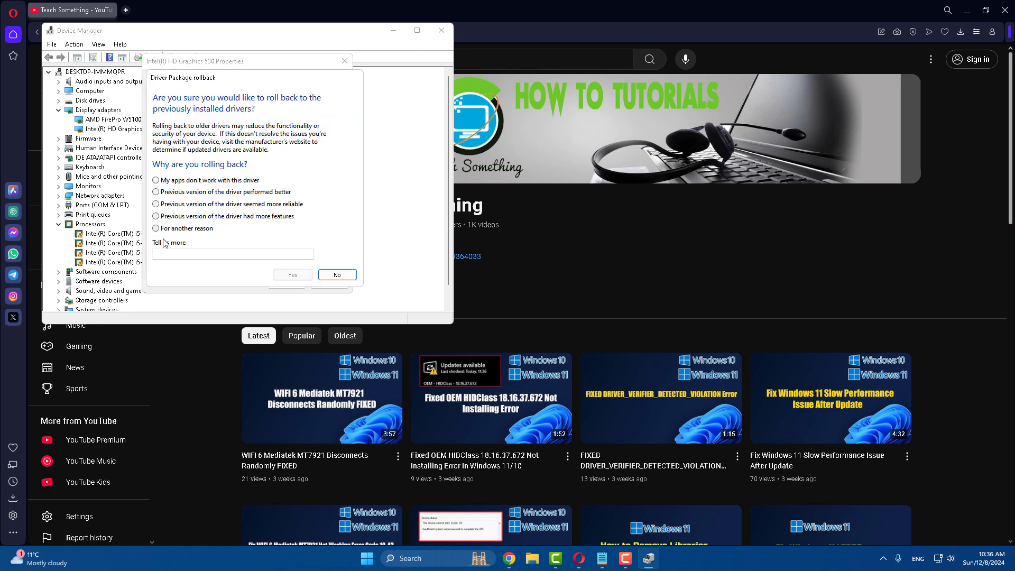
pyautogui.click(185, 232)
pyautogui.click(157, 180)
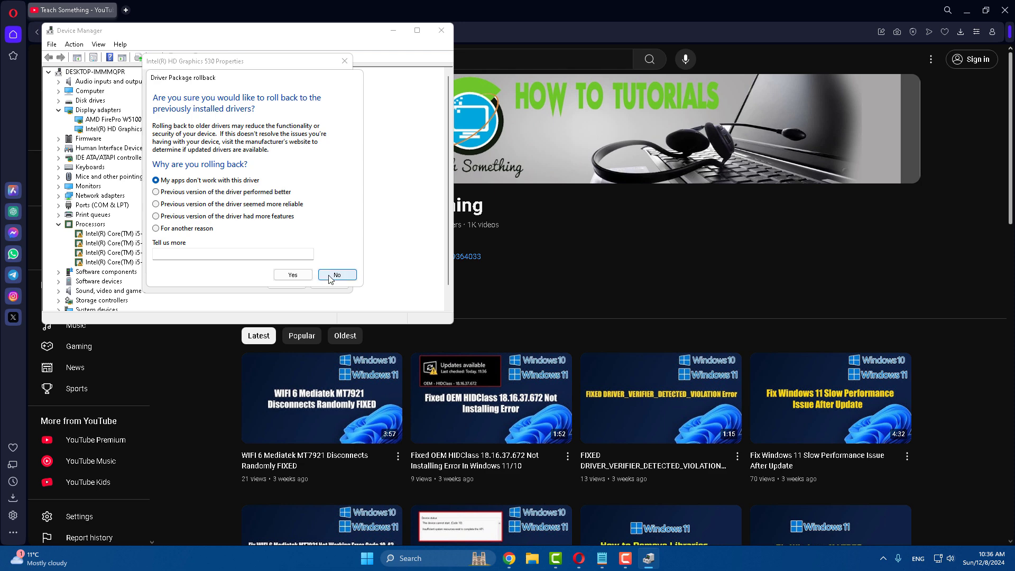
pyautogui.click(292, 275)
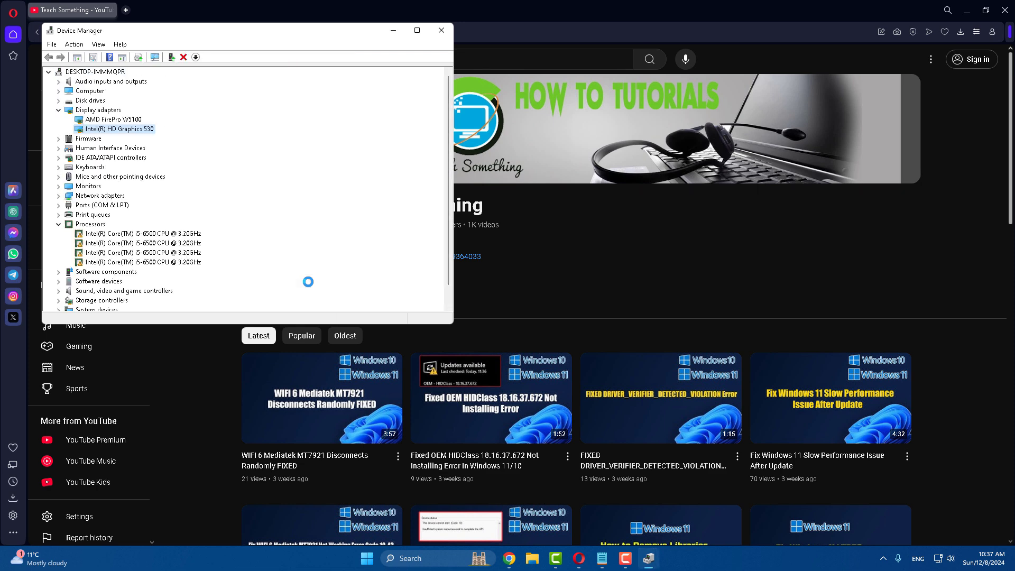
pyautogui.click(441, 30)
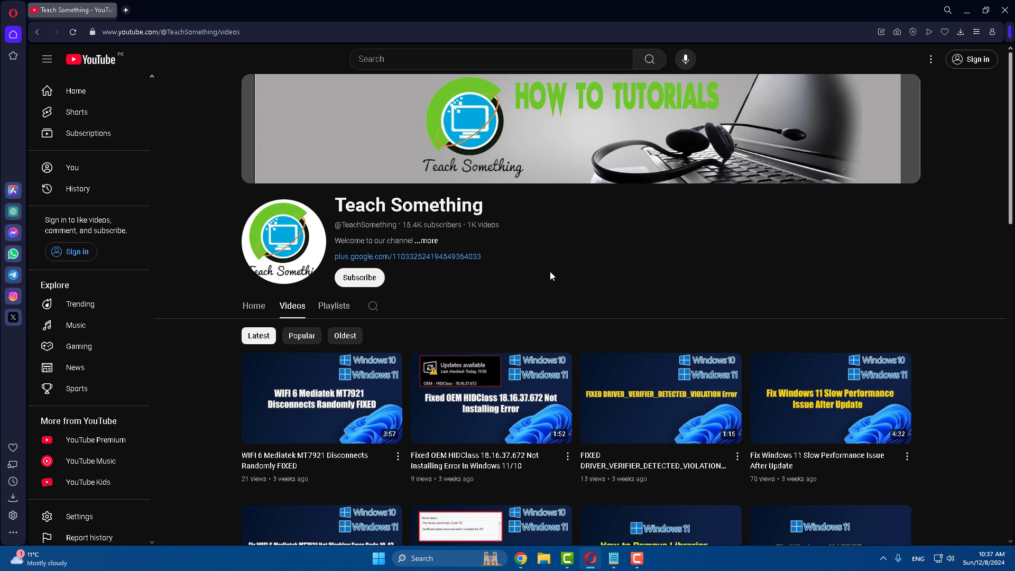
pyautogui.rightClick(384, 559)
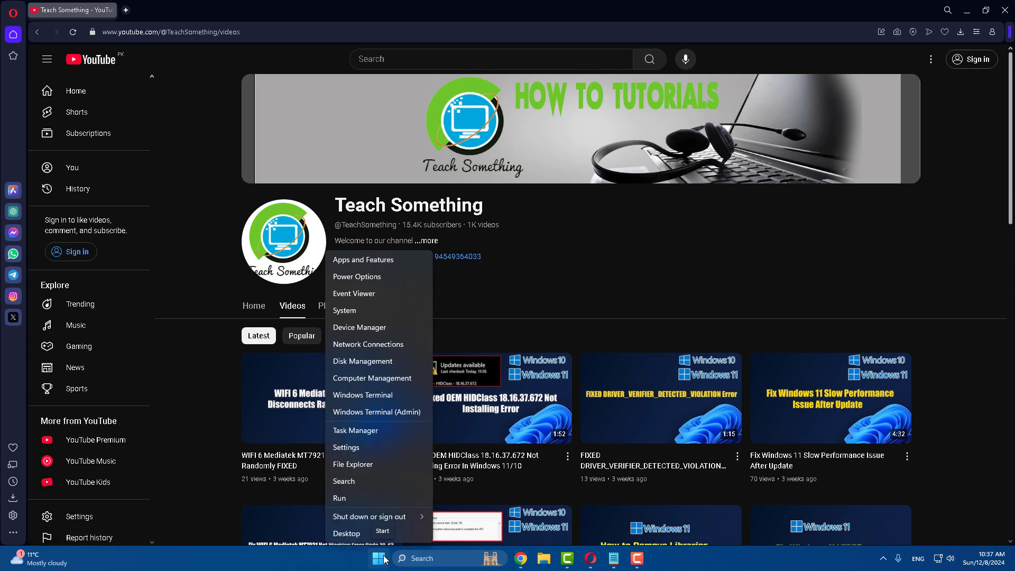
pyautogui.click(369, 329)
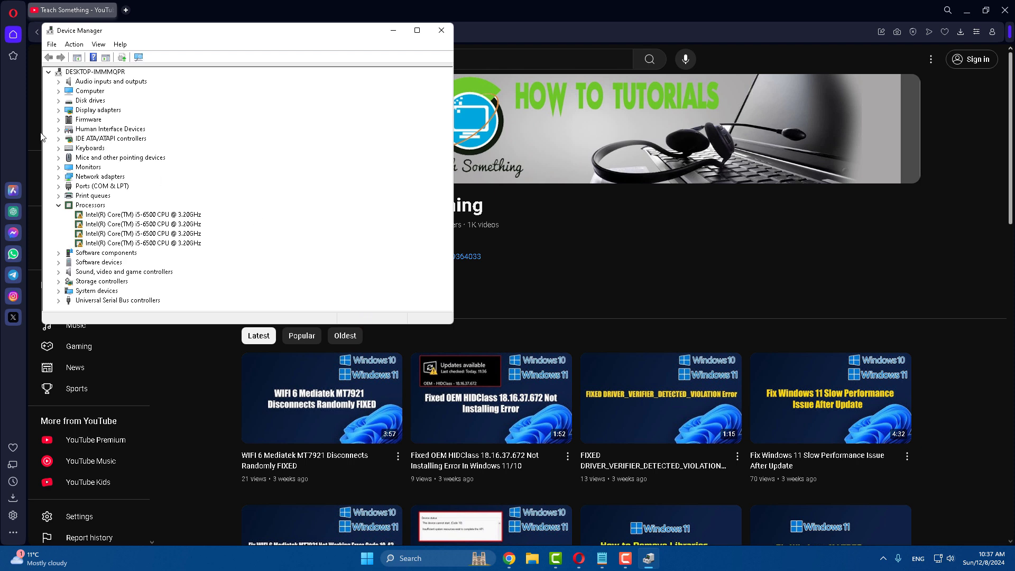
pyautogui.click(59, 110)
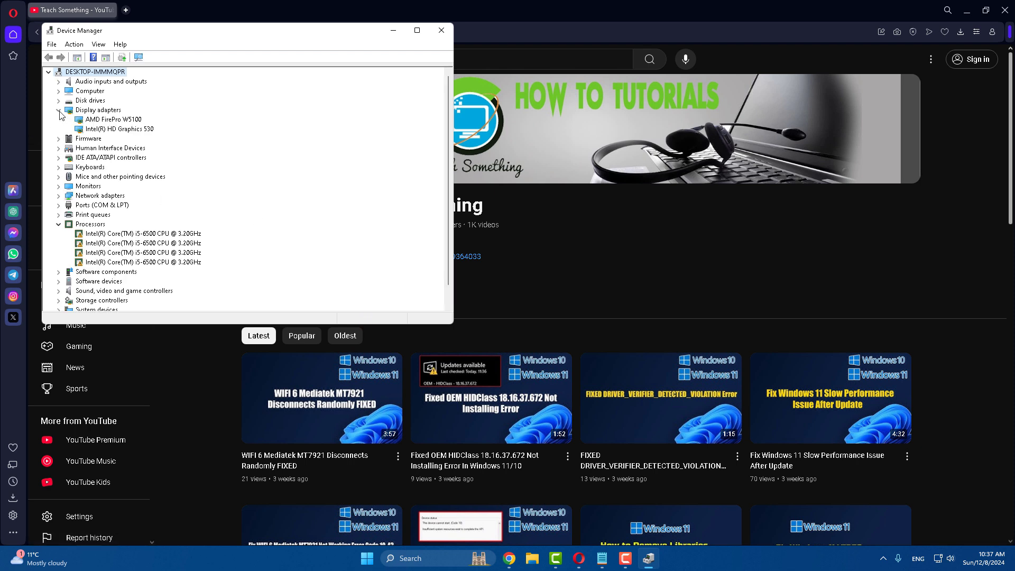
pyautogui.click(138, 131)
pyautogui.rightClick(138, 131)
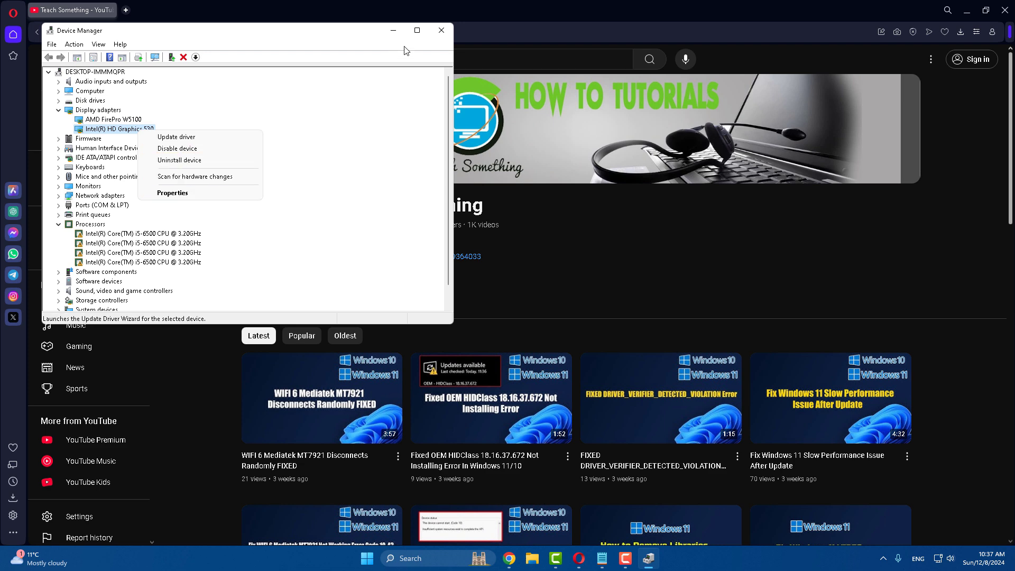
pyautogui.click(442, 30)
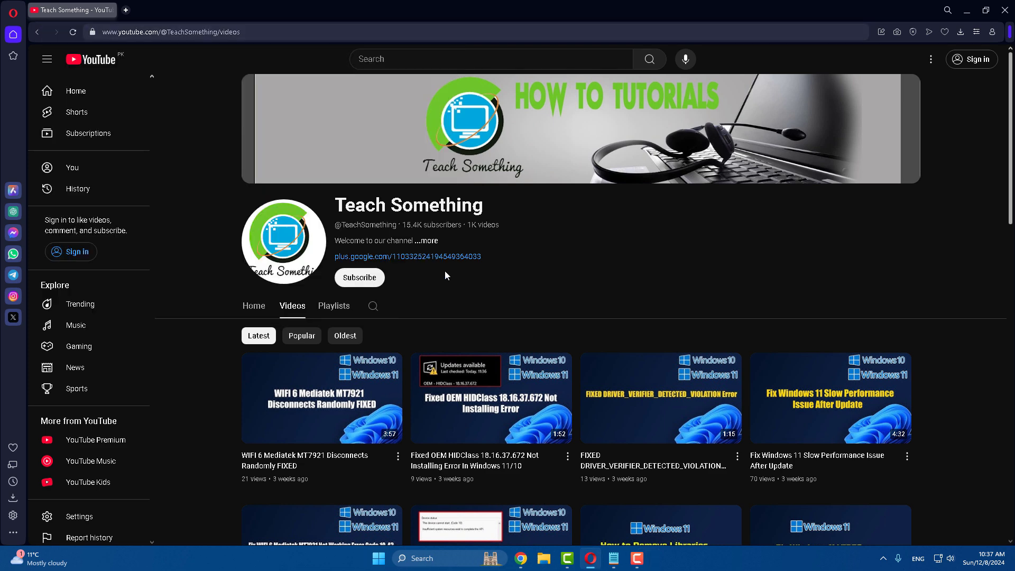
pyautogui.click(387, 557)
pyautogui.click(638, 522)
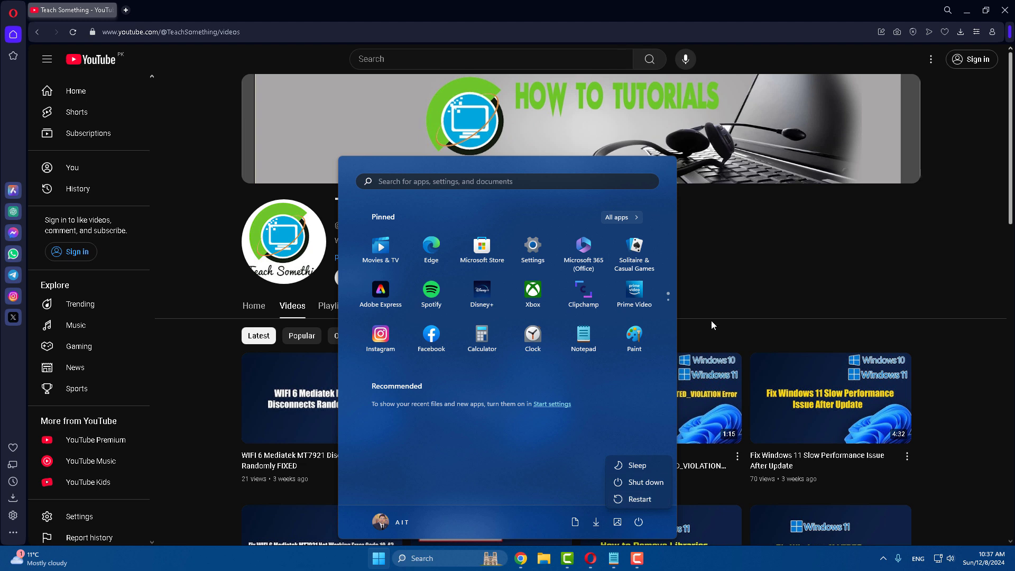
pyautogui.click(732, 261)
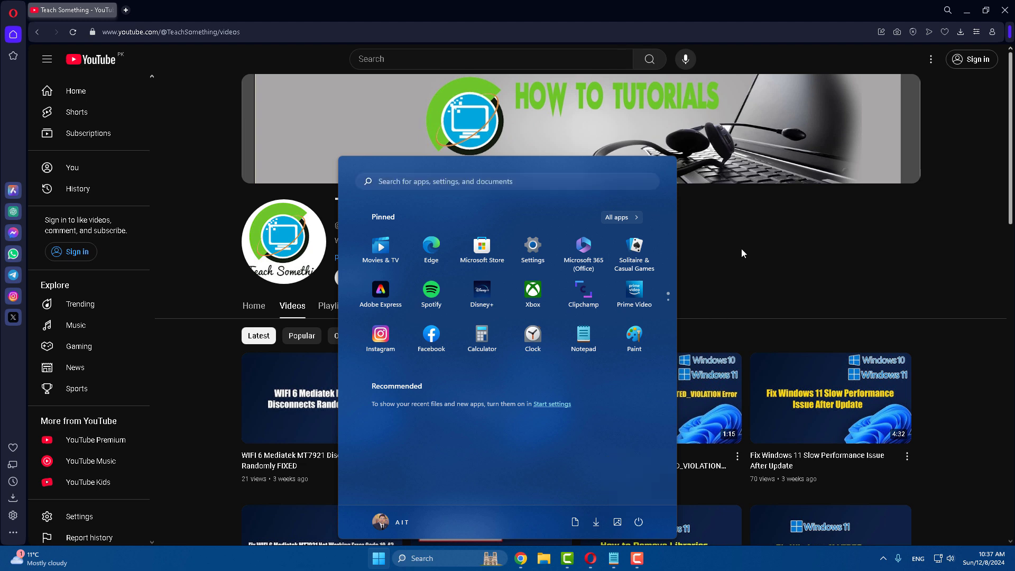
pyautogui.click(742, 253)
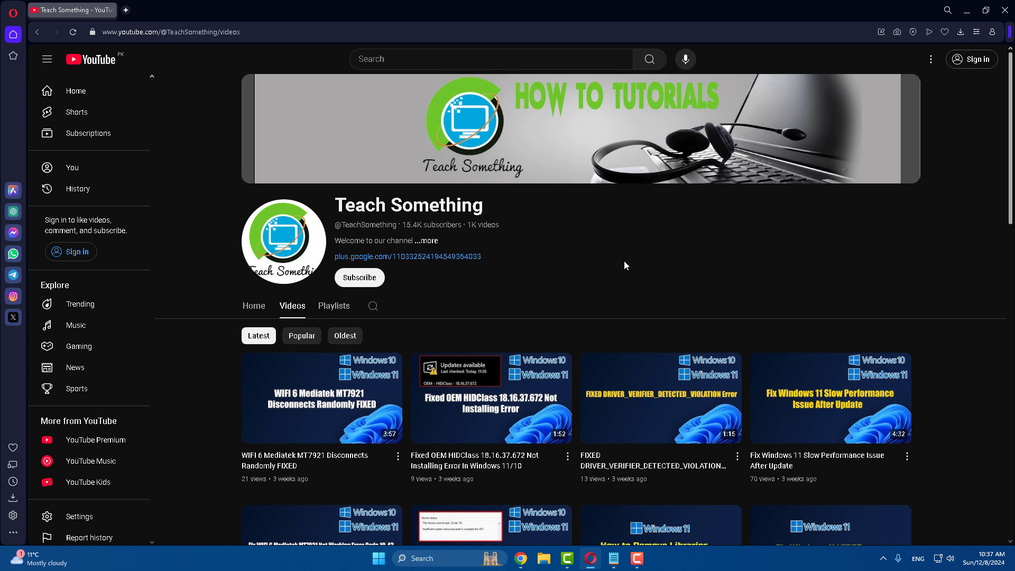
# Step: Open the installed apps list in Windows Settings and sort it by install date
pyautogui.click(378, 559)
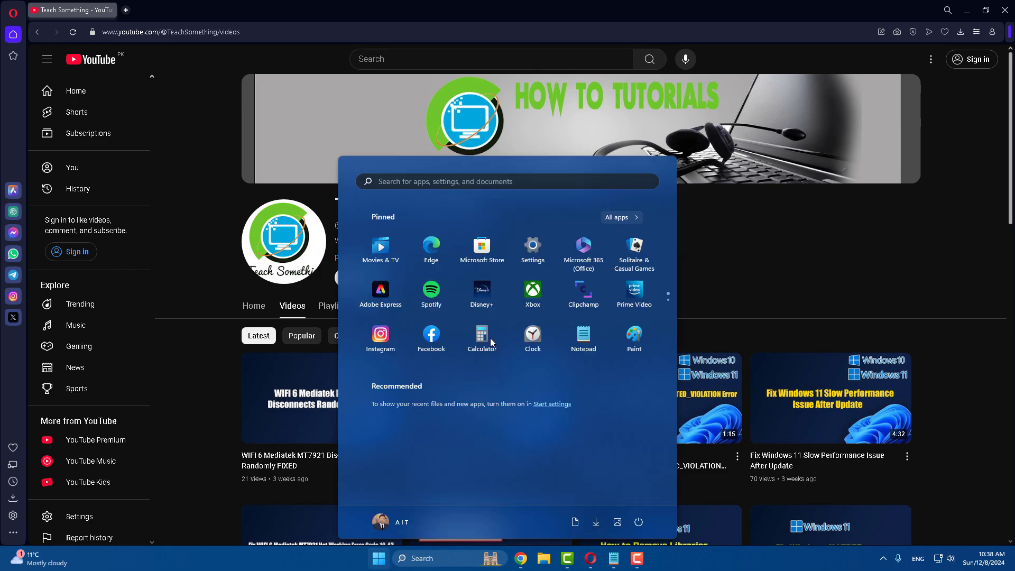
pyautogui.click(532, 255)
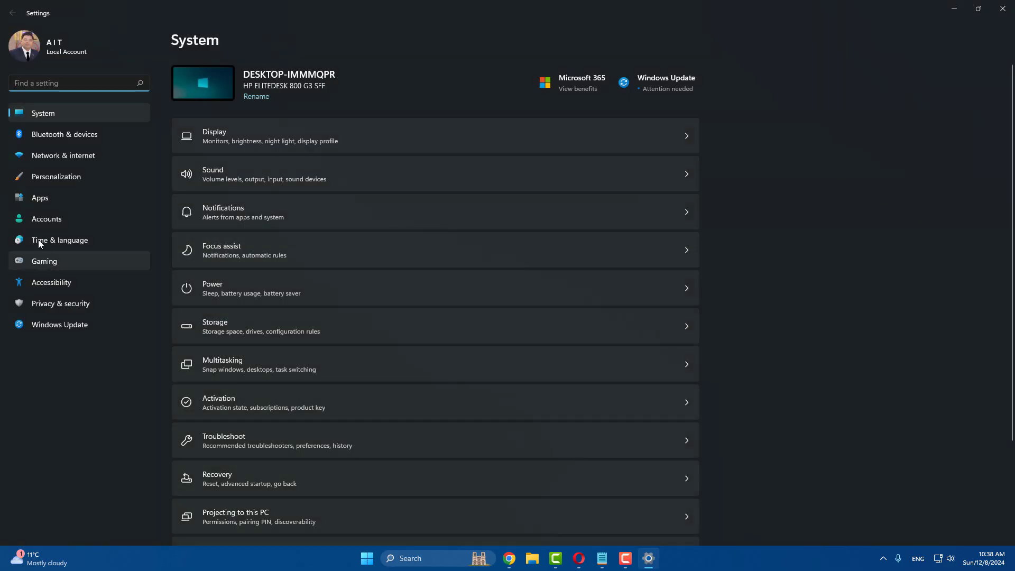
pyautogui.click(41, 201)
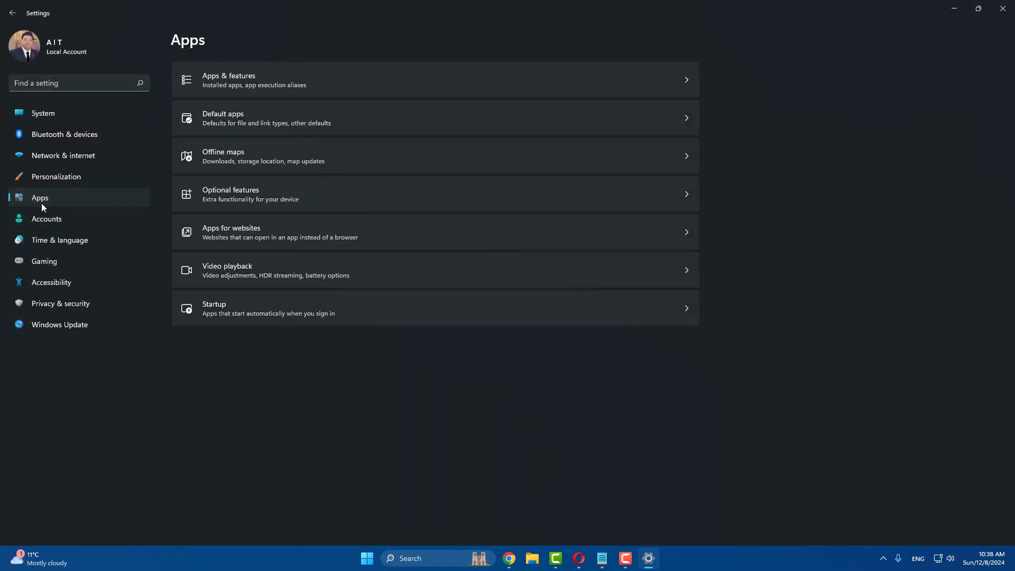
pyautogui.click(268, 88)
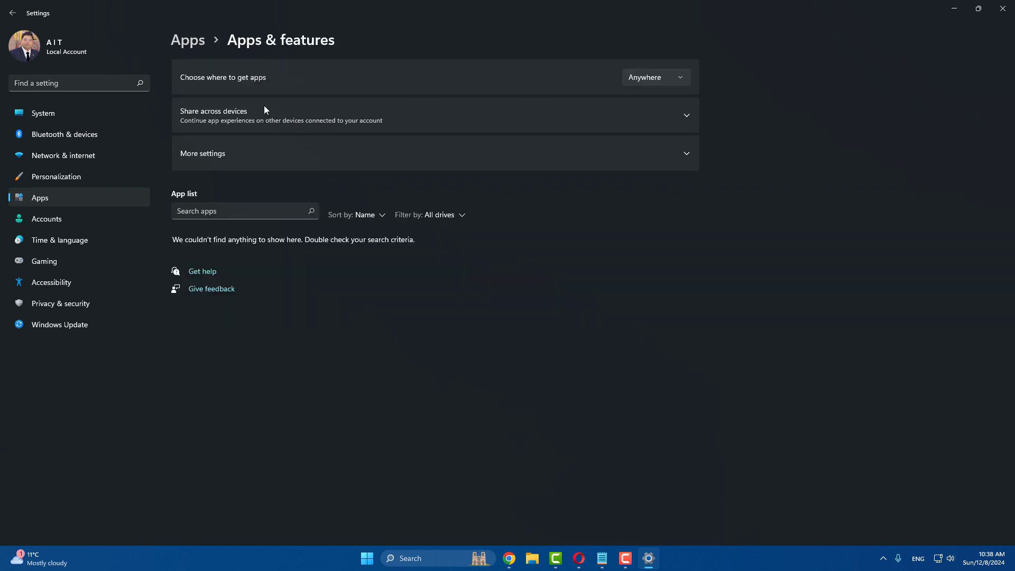
pyautogui.click(382, 214)
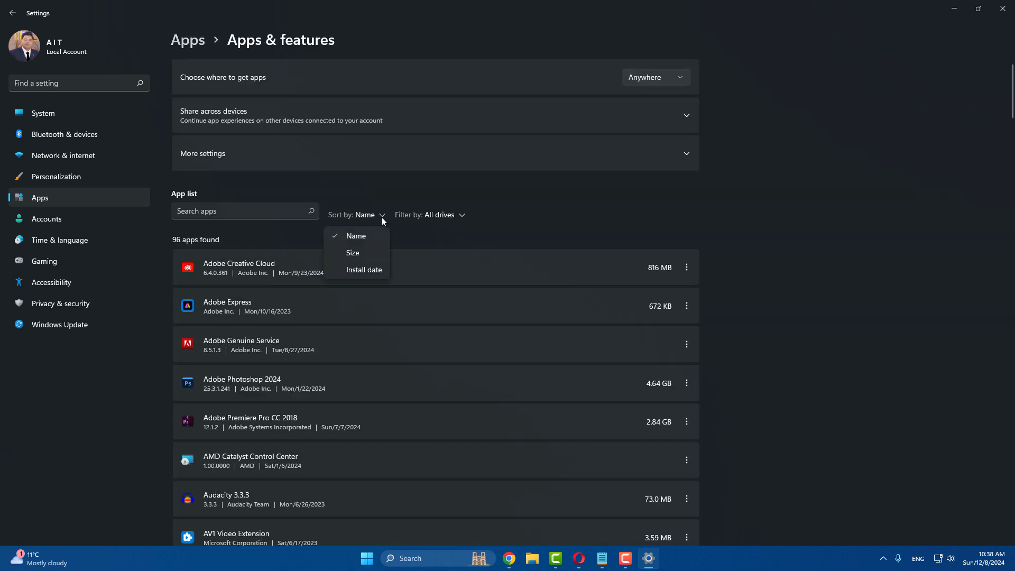
pyautogui.click(365, 271)
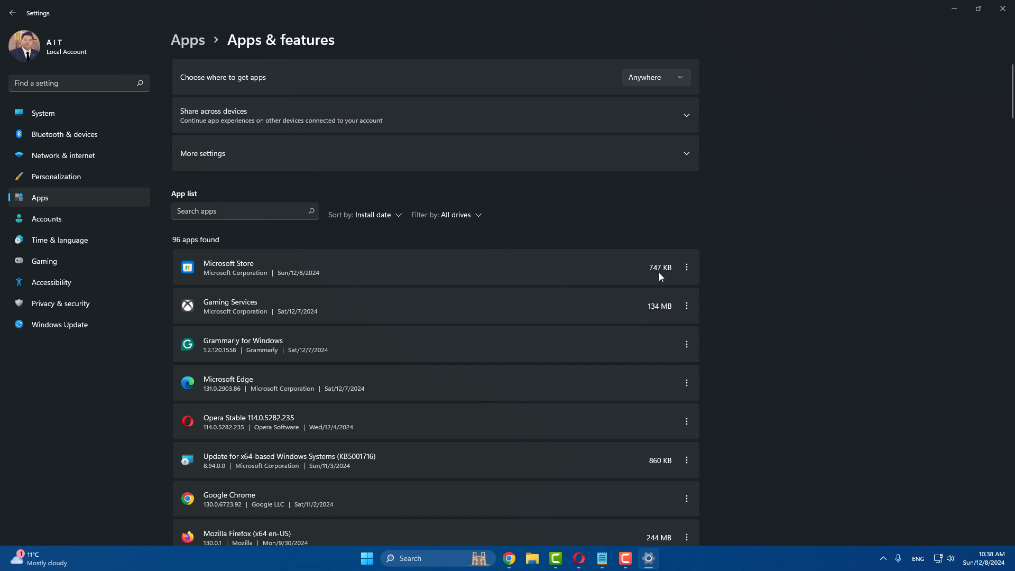
# Step: Check the uninstall options for the most recently installed app, Microsoft Store, and close Settings
pyautogui.click(687, 267)
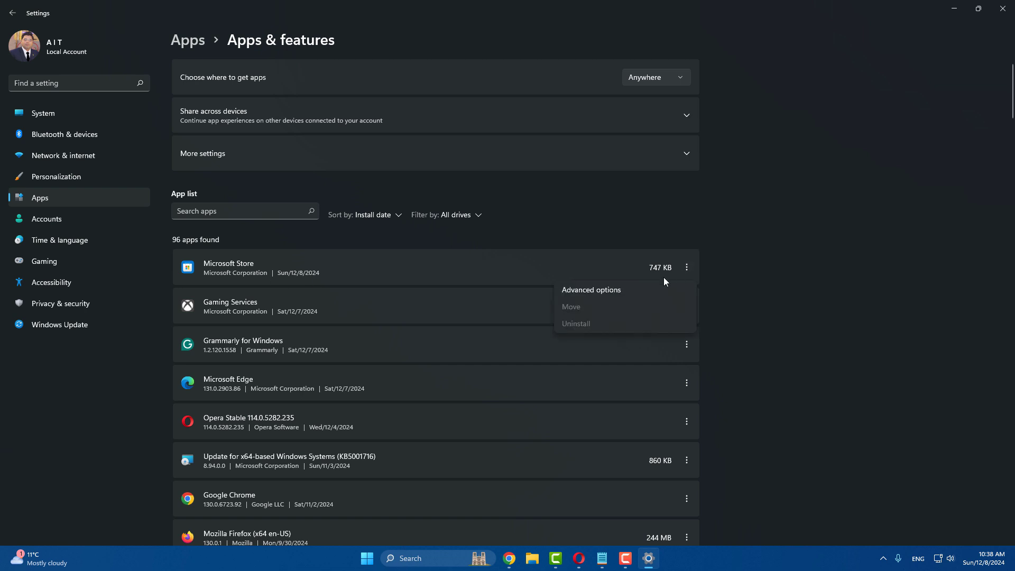
pyautogui.click(423, 256)
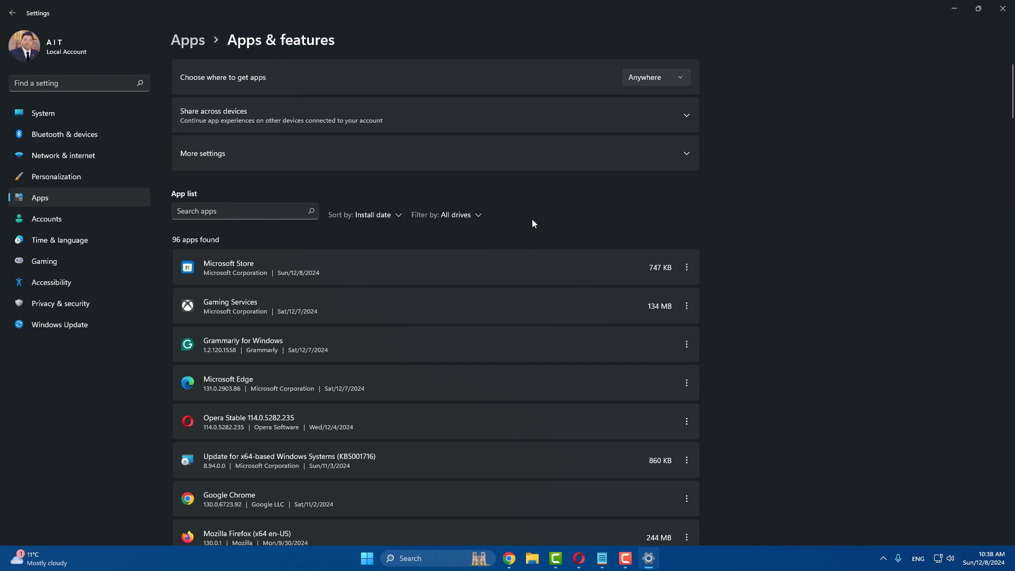
pyautogui.click(1004, 9)
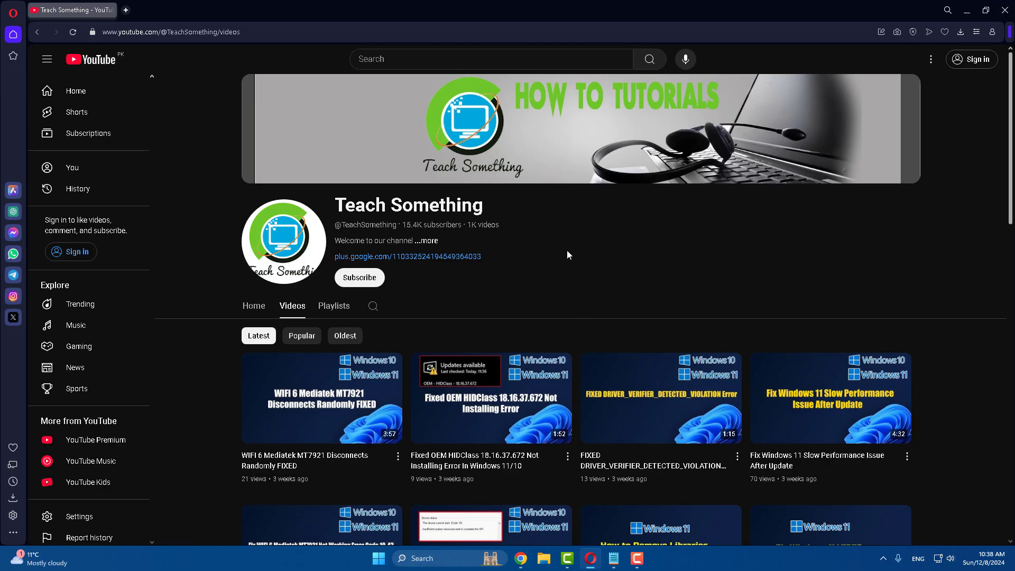
# Step: Bring up the computer's power options and dismiss them without choosing one
pyautogui.click(378, 559)
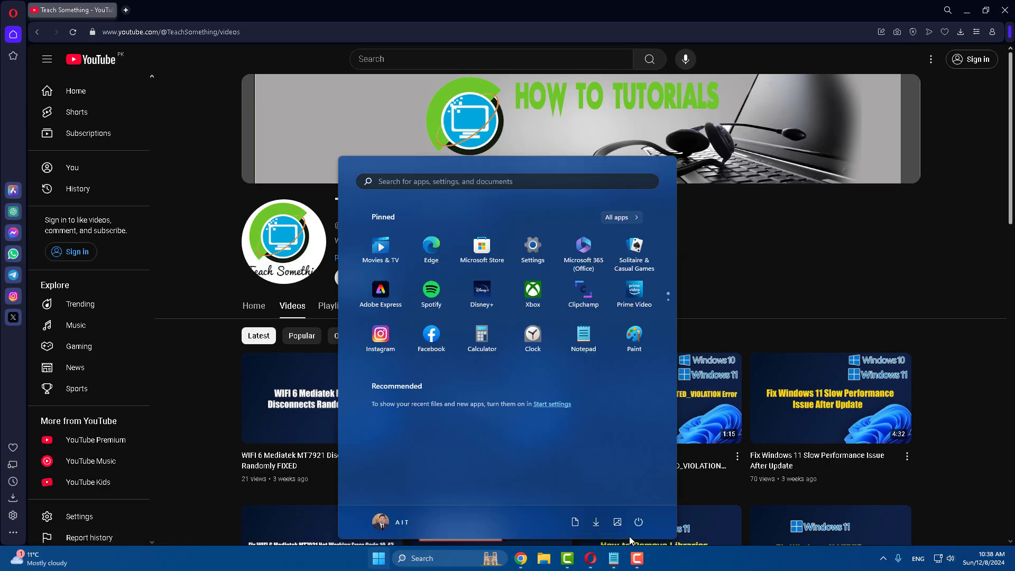
pyautogui.click(638, 522)
pyautogui.click(804, 215)
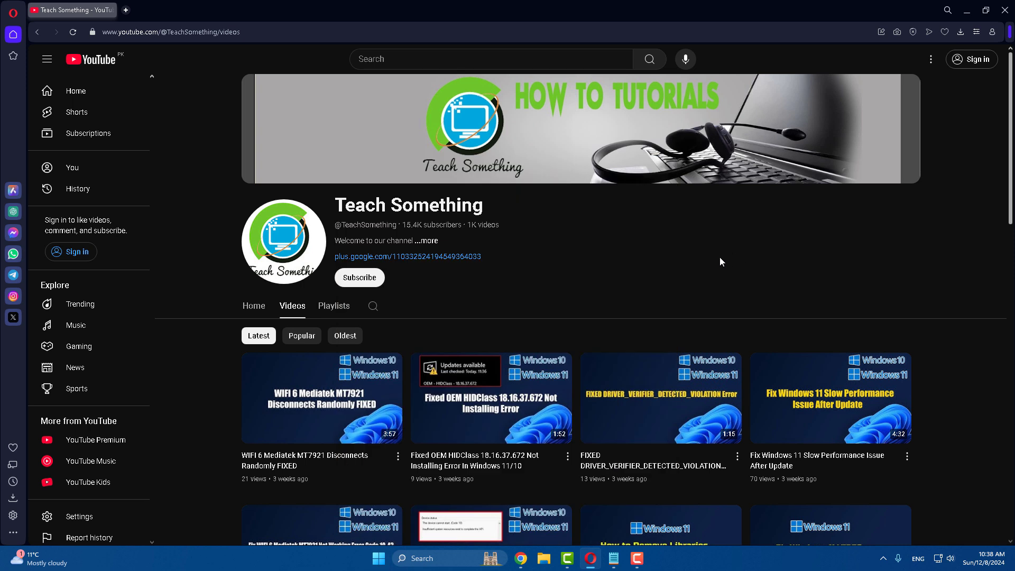